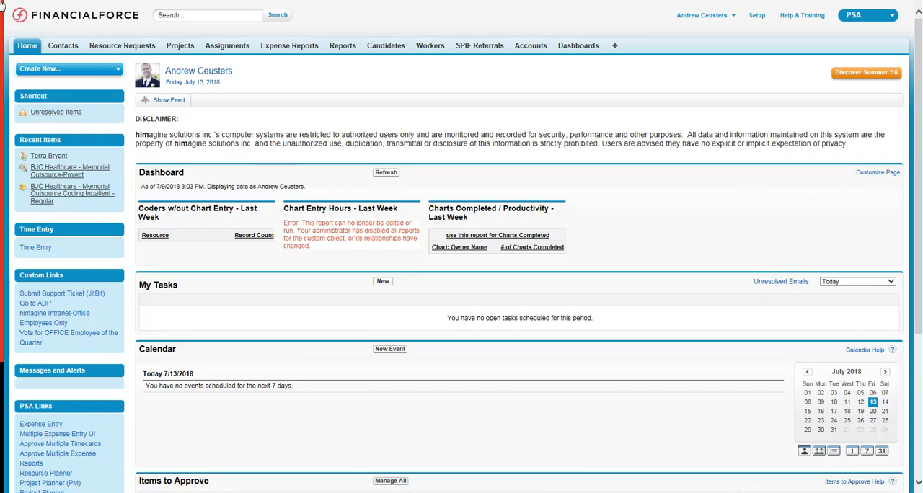
# - Open time entry and assign the Optum 360 - Bethesda IP/OP/ED Audit to the first line of the week ending 7/15/2018
pyautogui.click(38, 247)
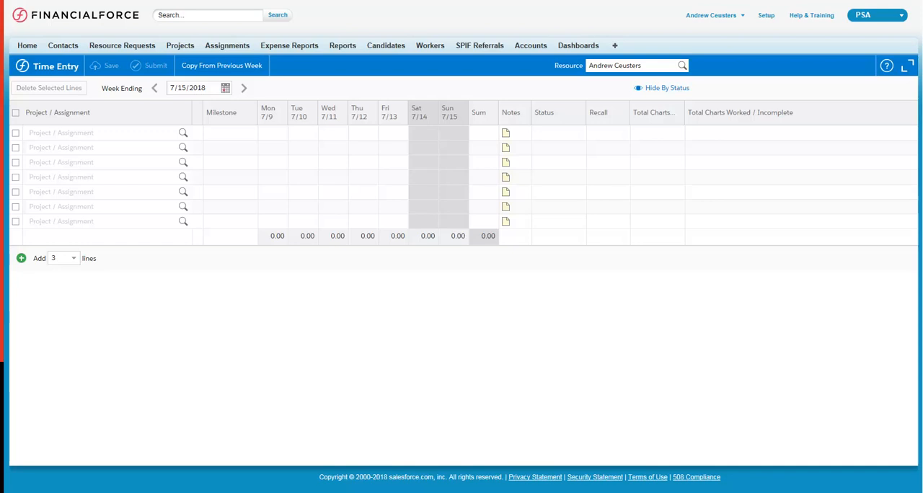
pyautogui.click(184, 135)
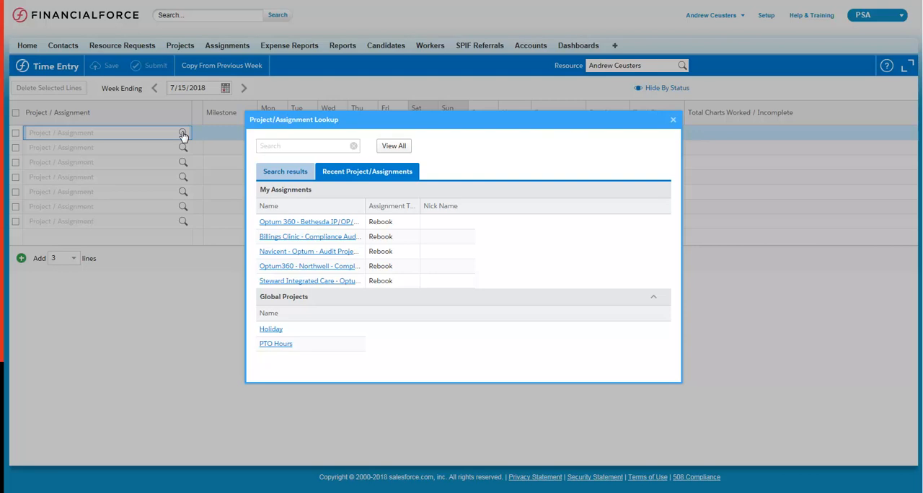
pyautogui.click(264, 225)
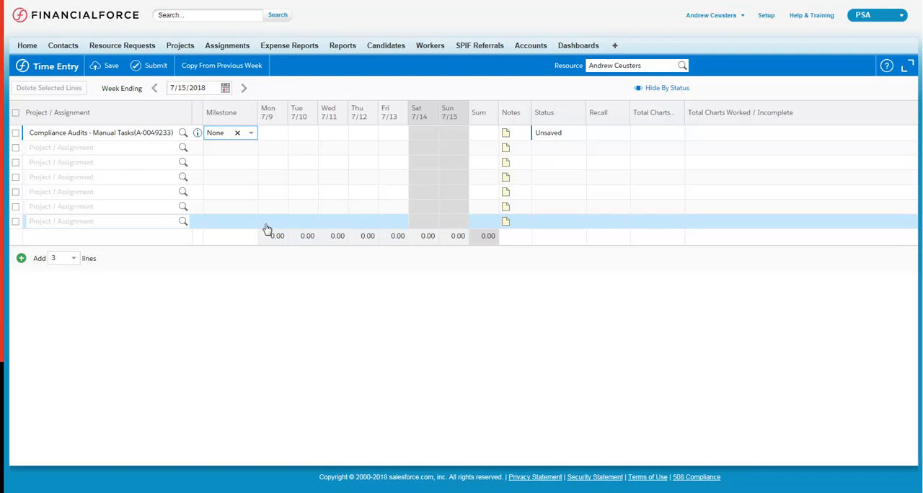
# - Set the Bethesda line's milestone to Chart Review OUTPT and log 7 hours on Monday with 14 charts completed and 2 worked/incomplete
pyautogui.click(252, 134)
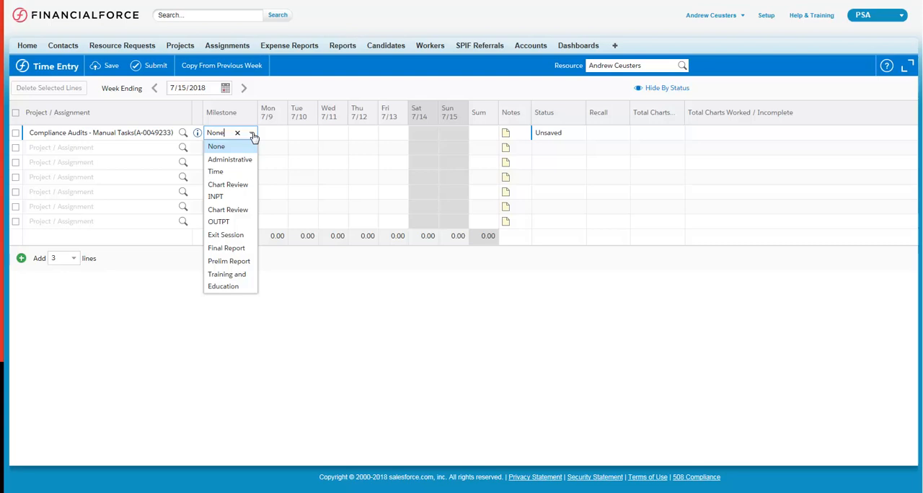
pyautogui.click(228, 216)
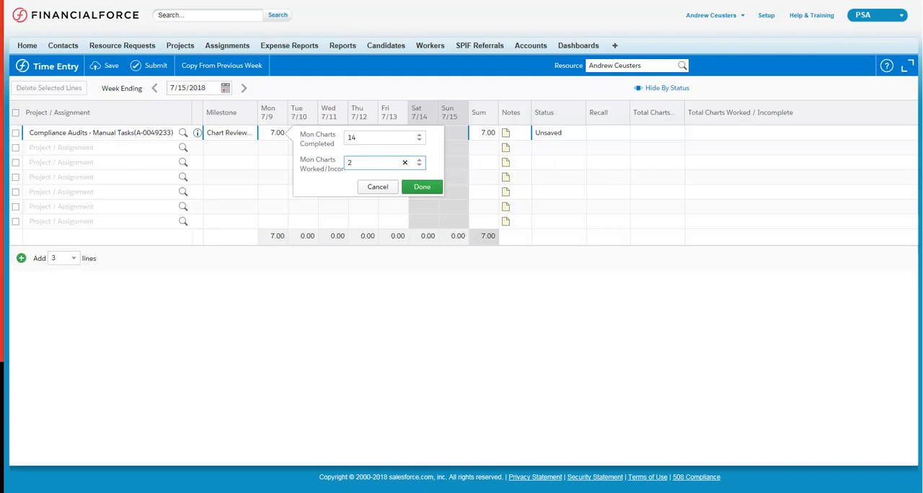
pyautogui.click(422, 186)
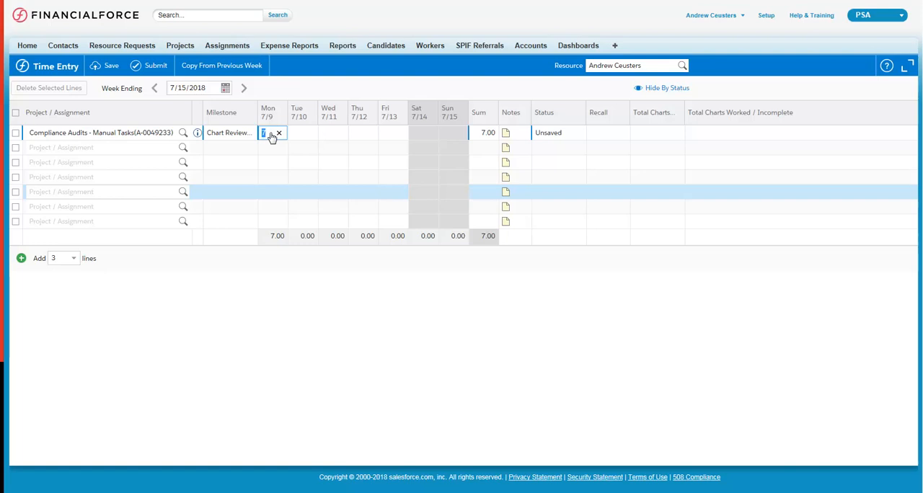
# - Add an Optum360 - Northwell line with milestone Chart Review INPT, 2 Monday hours, 3 charts completed and 0 incomplete, and save the timecards
pyautogui.click(183, 148)
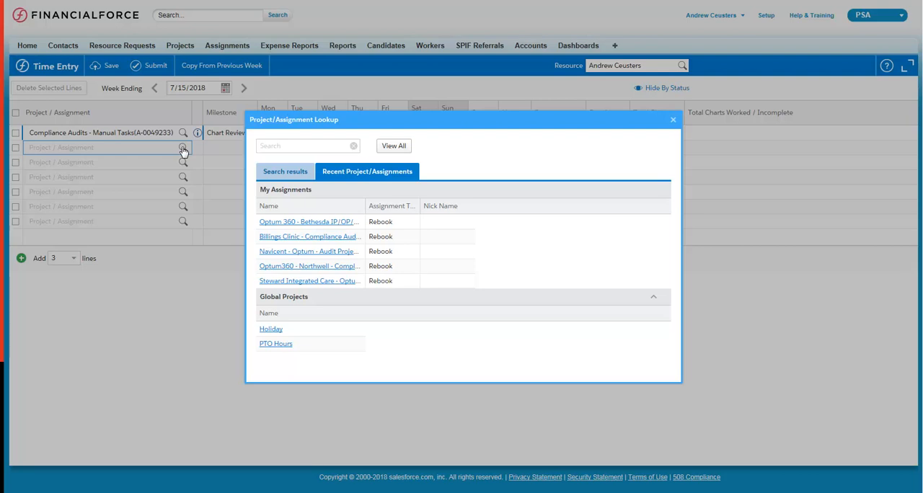
pyautogui.click(282, 266)
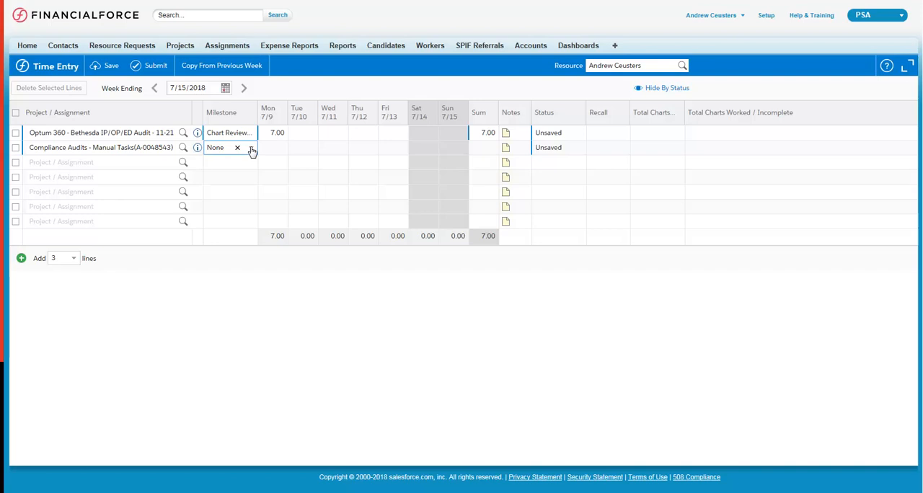
pyautogui.click(252, 149)
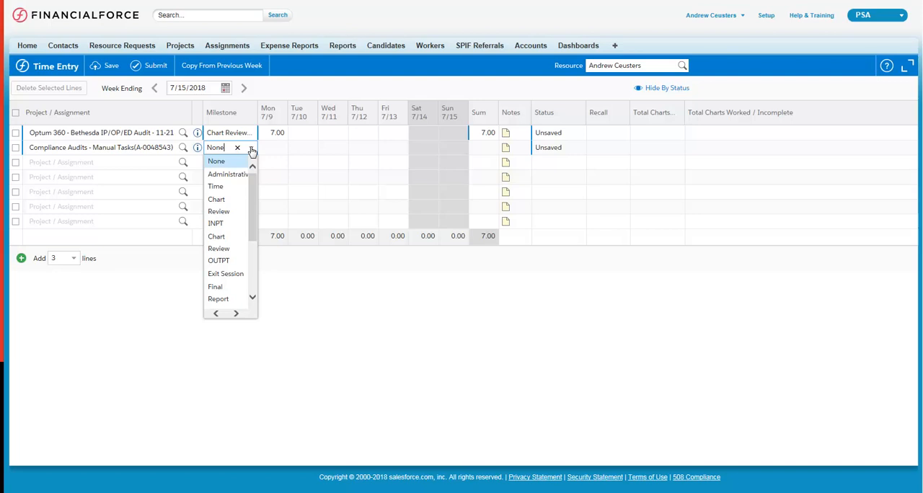
pyautogui.click(219, 213)
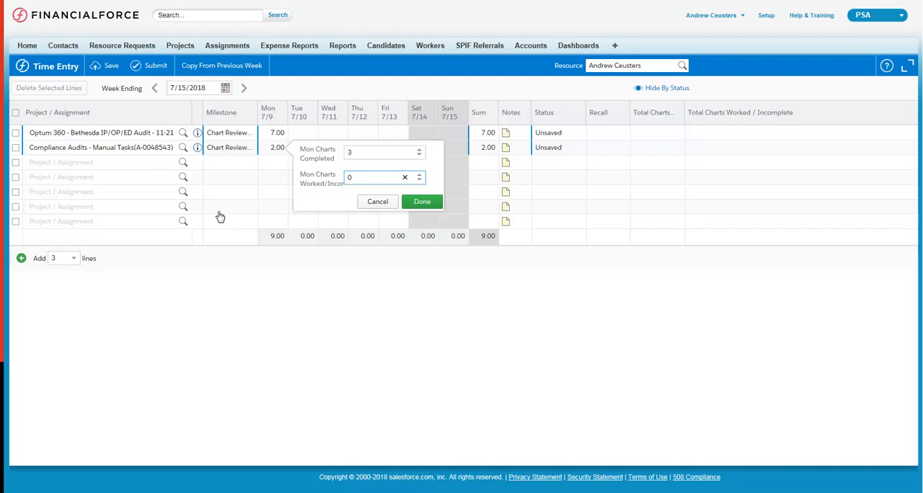
pyautogui.click(422, 202)
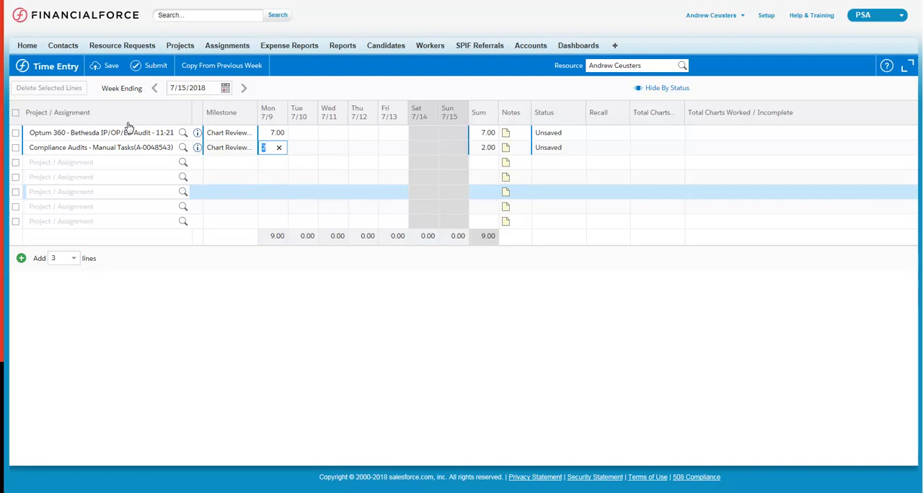
pyautogui.click(110, 66)
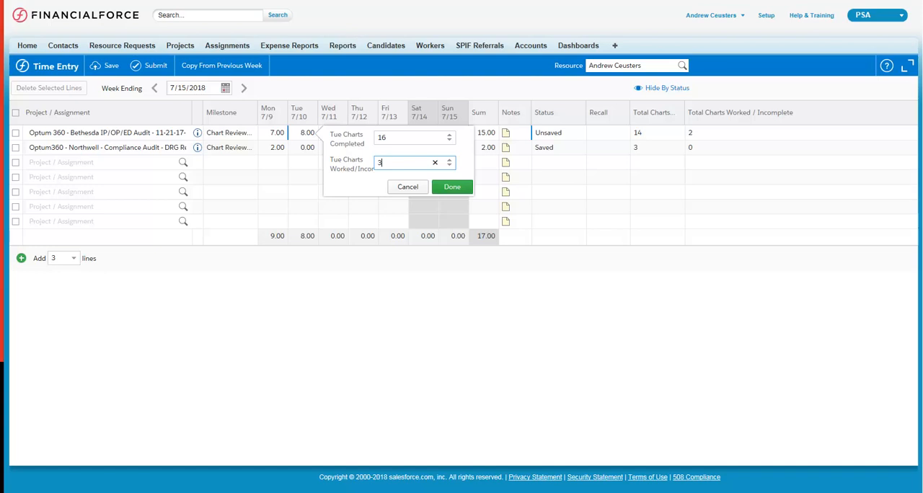
# - Log 8 Tuesday hours on the Bethesda line with 16 charts completed and 3 incomplete, and save it with 8 PTO Hours on Wednesday
pyautogui.click(453, 187)
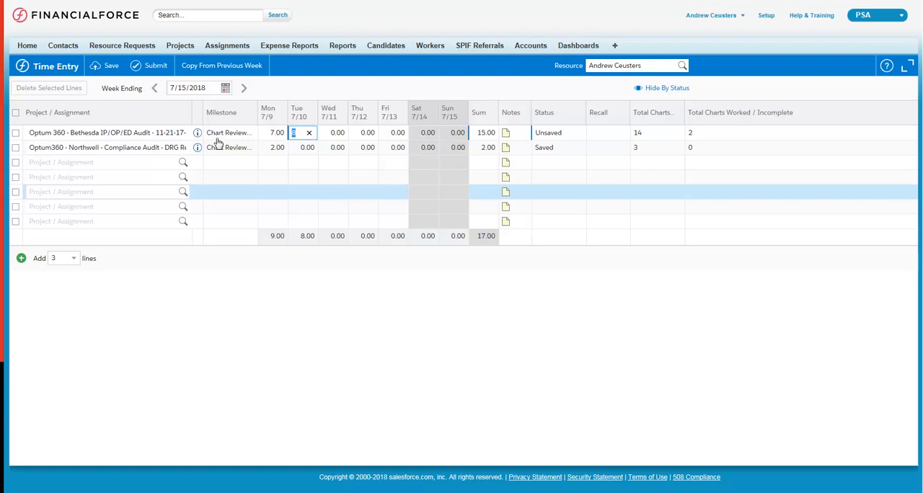
pyautogui.click(183, 162)
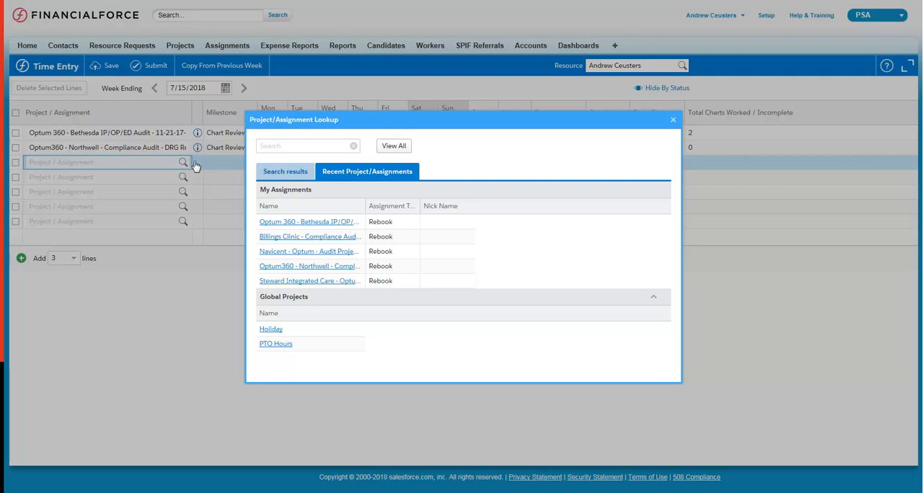
pyautogui.click(276, 344)
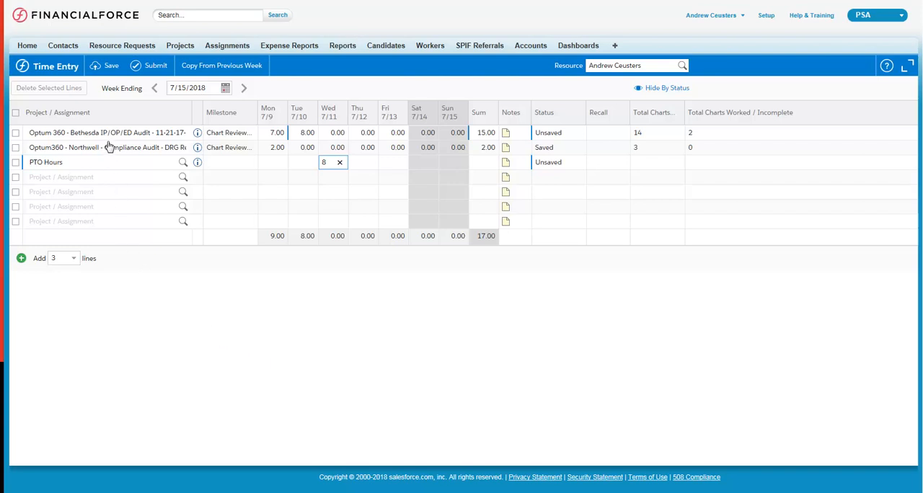
pyautogui.click(107, 67)
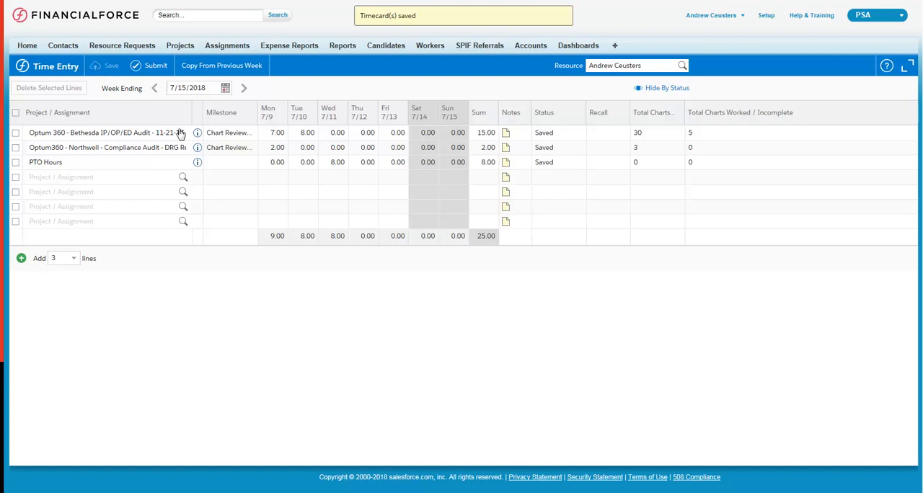
# - Add a Billings Clinic - Compliance Audit line with 8 Thursday hours, 21 charts completed and 4 incomplete, and try to save it
pyautogui.click(183, 177)
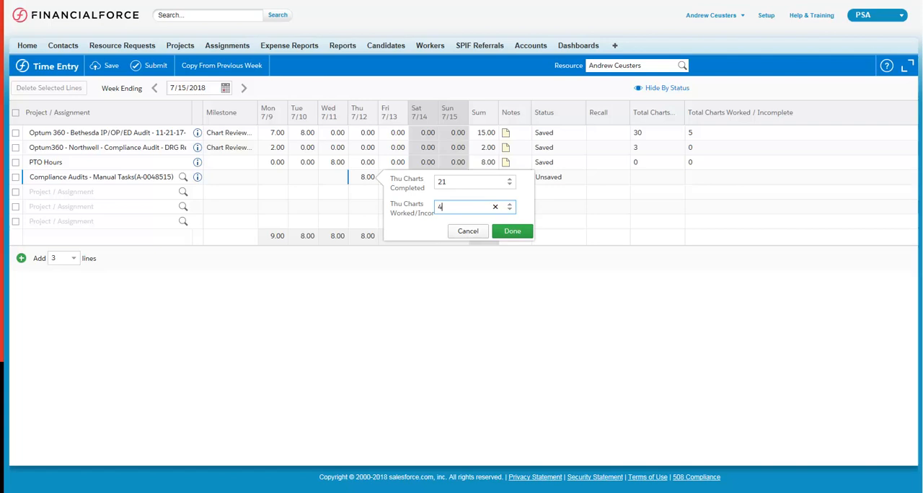
pyautogui.click(513, 230)
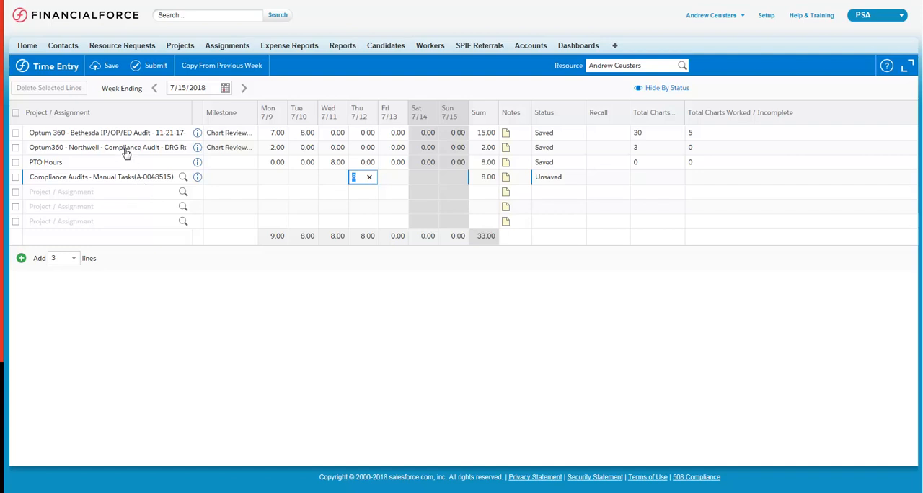
pyautogui.click(111, 65)
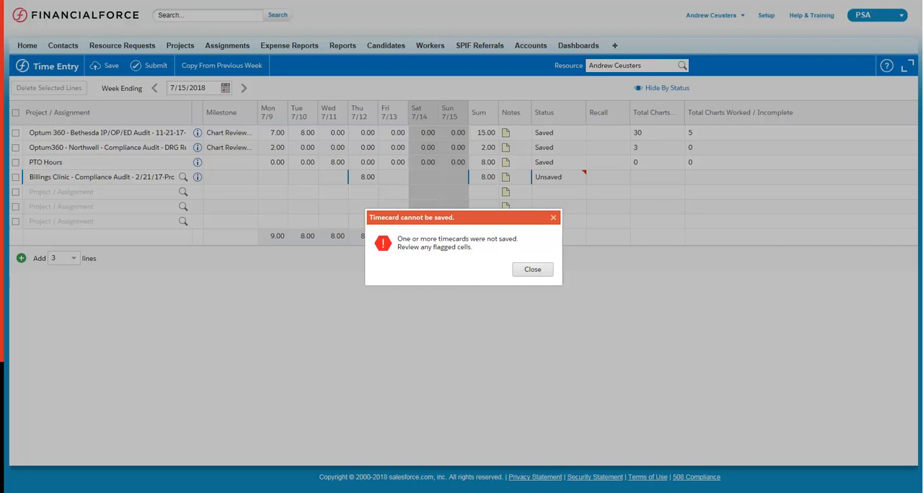
pyautogui.press('Return')
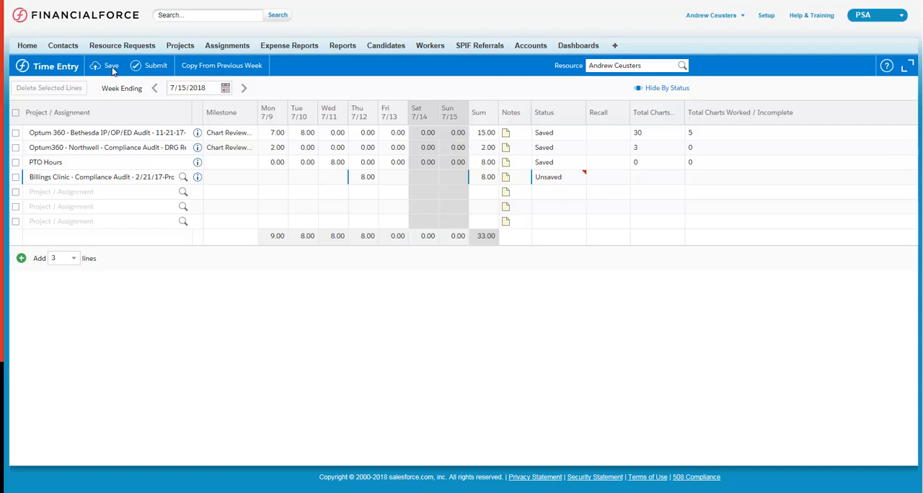
# - Set the Billings Clinic line's milestone to Chart Review INPT and save the timecards
pyautogui.click(582, 176)
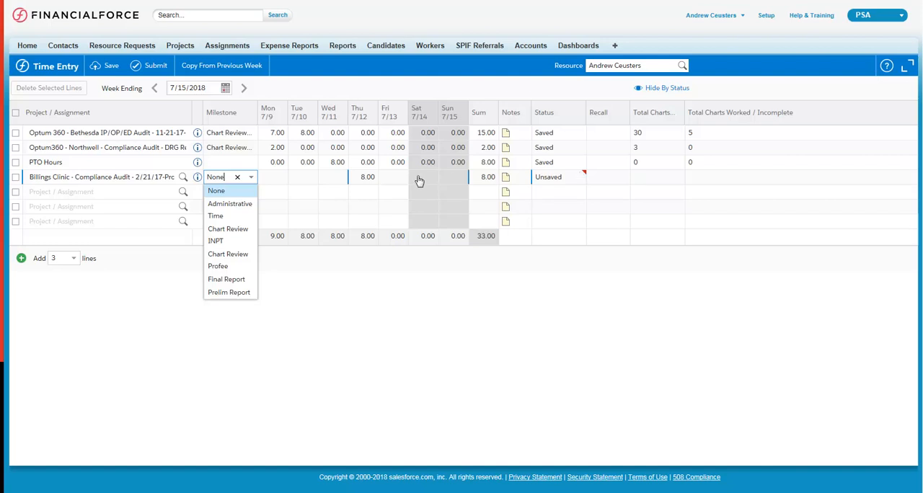
pyautogui.click(237, 241)
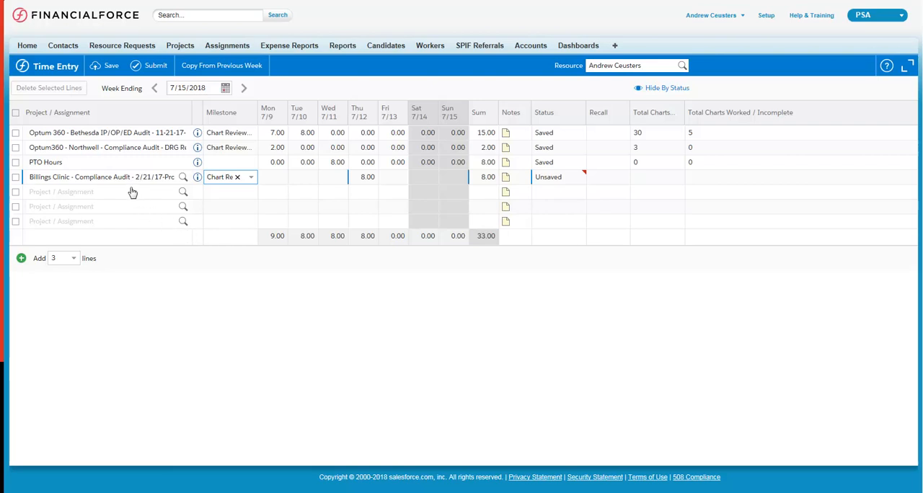
pyautogui.click(103, 67)
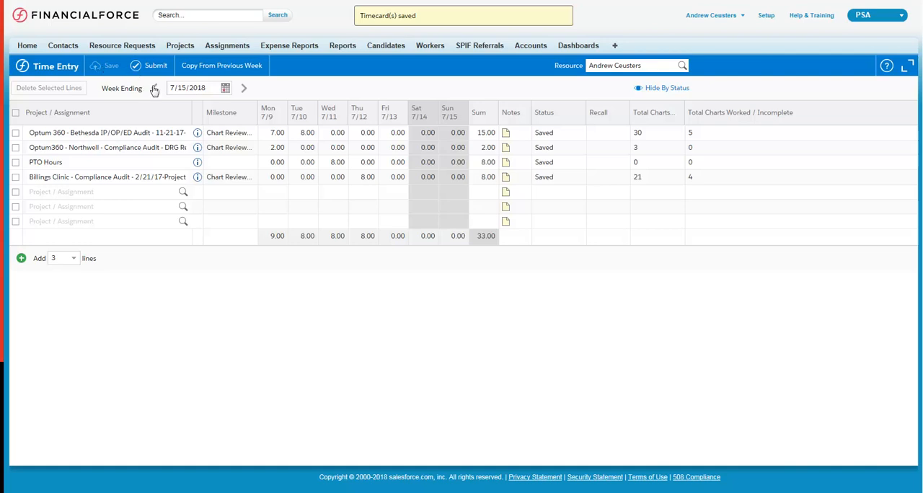
# - Add a Navicent - Optum - Audit Project line with milestone Chart Review INPT, 7 Friday hours and 14 charts completed, and save it
pyautogui.click(183, 193)
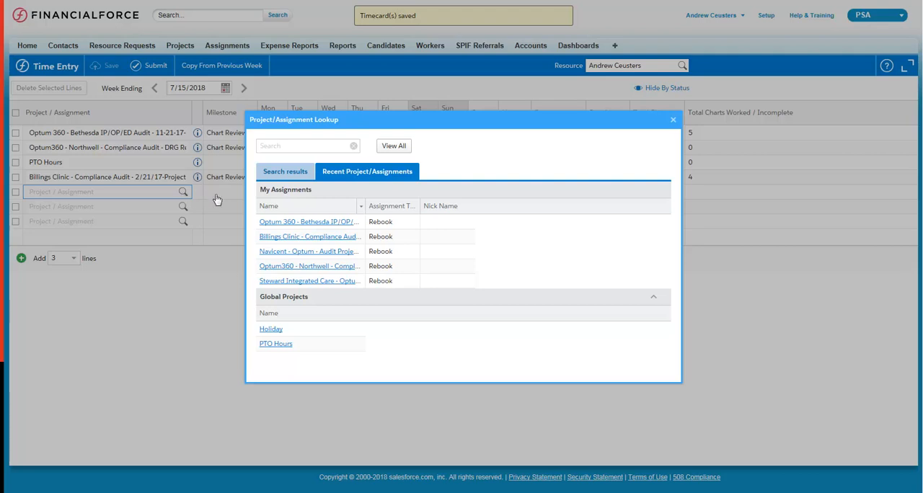
pyautogui.click(285, 254)
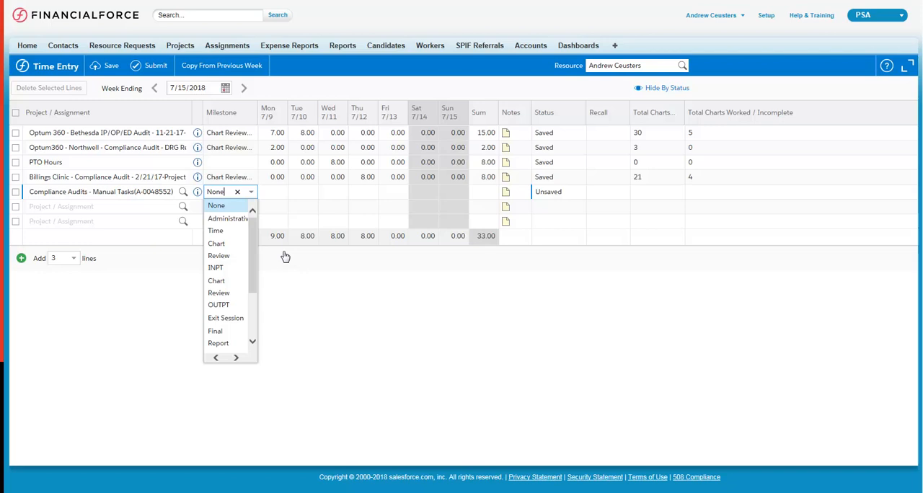
pyautogui.click(224, 252)
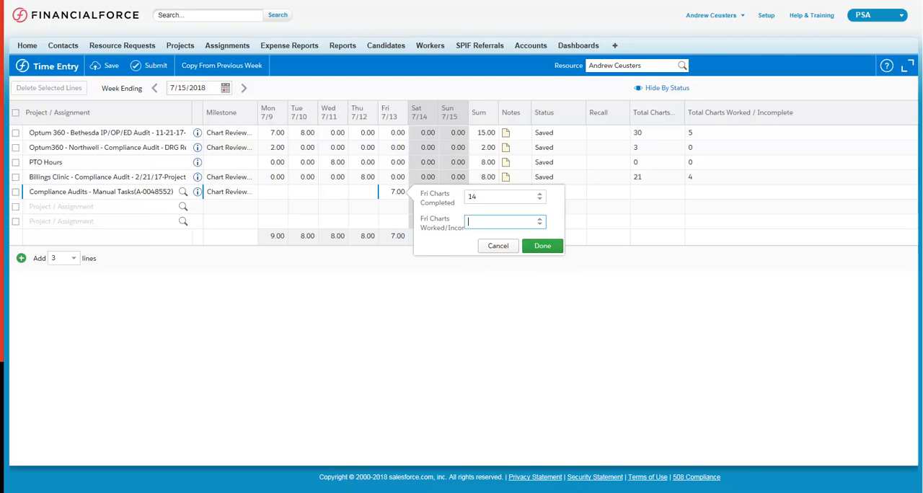
pyautogui.click(543, 246)
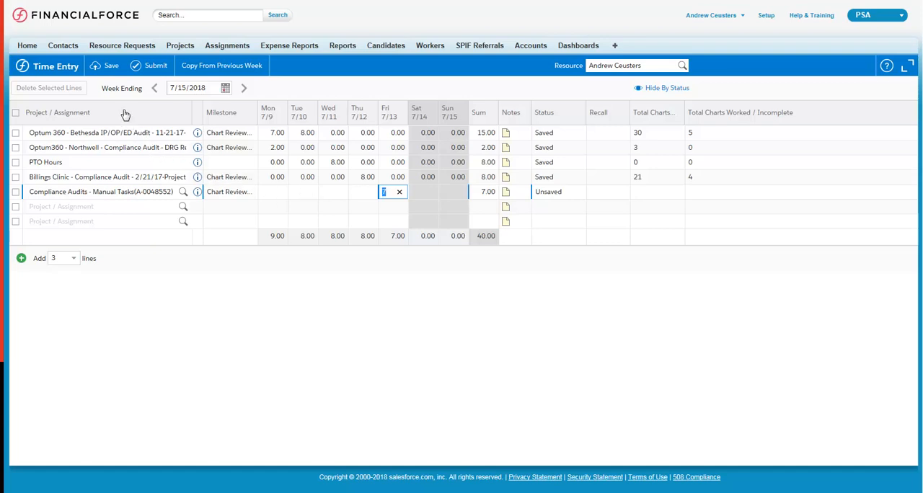
pyautogui.click(112, 67)
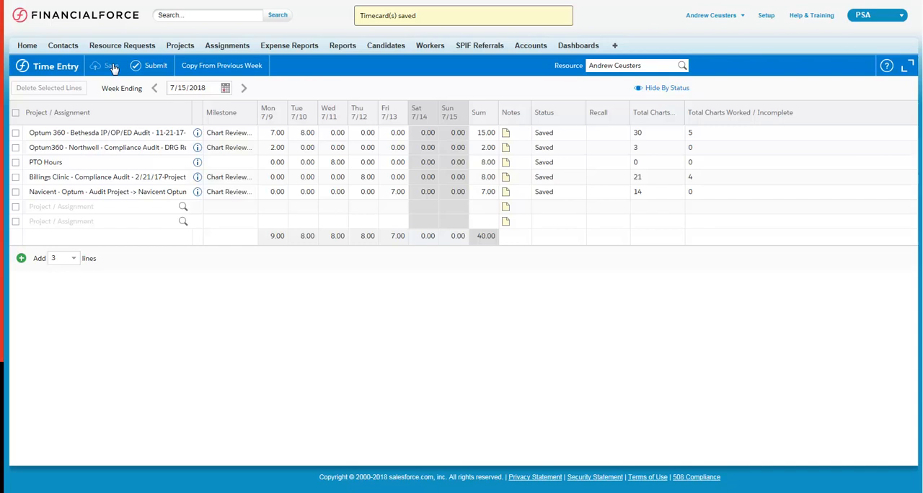
# - Submit the week's saved timecards for approval
pyautogui.click(157, 67)
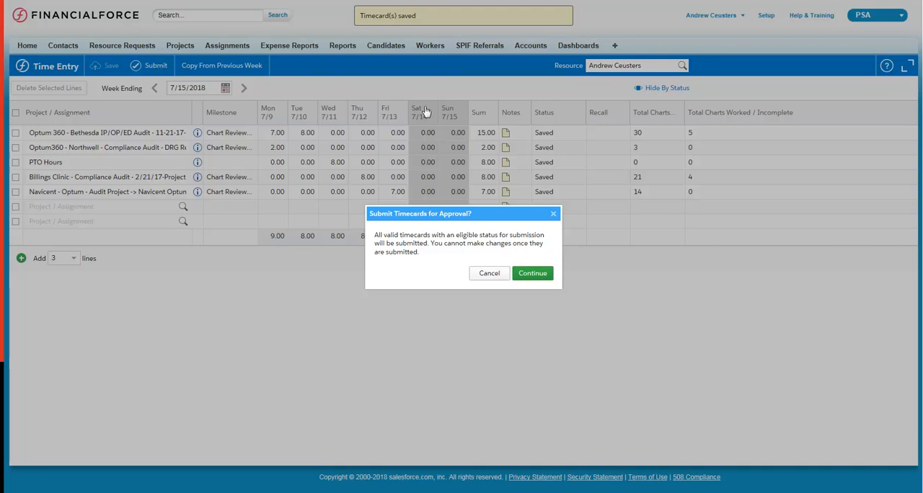
pyautogui.click(539, 274)
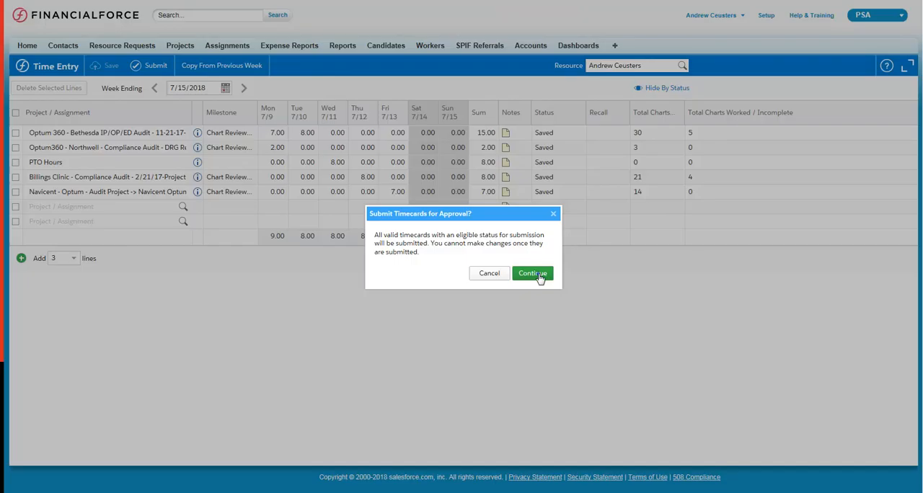